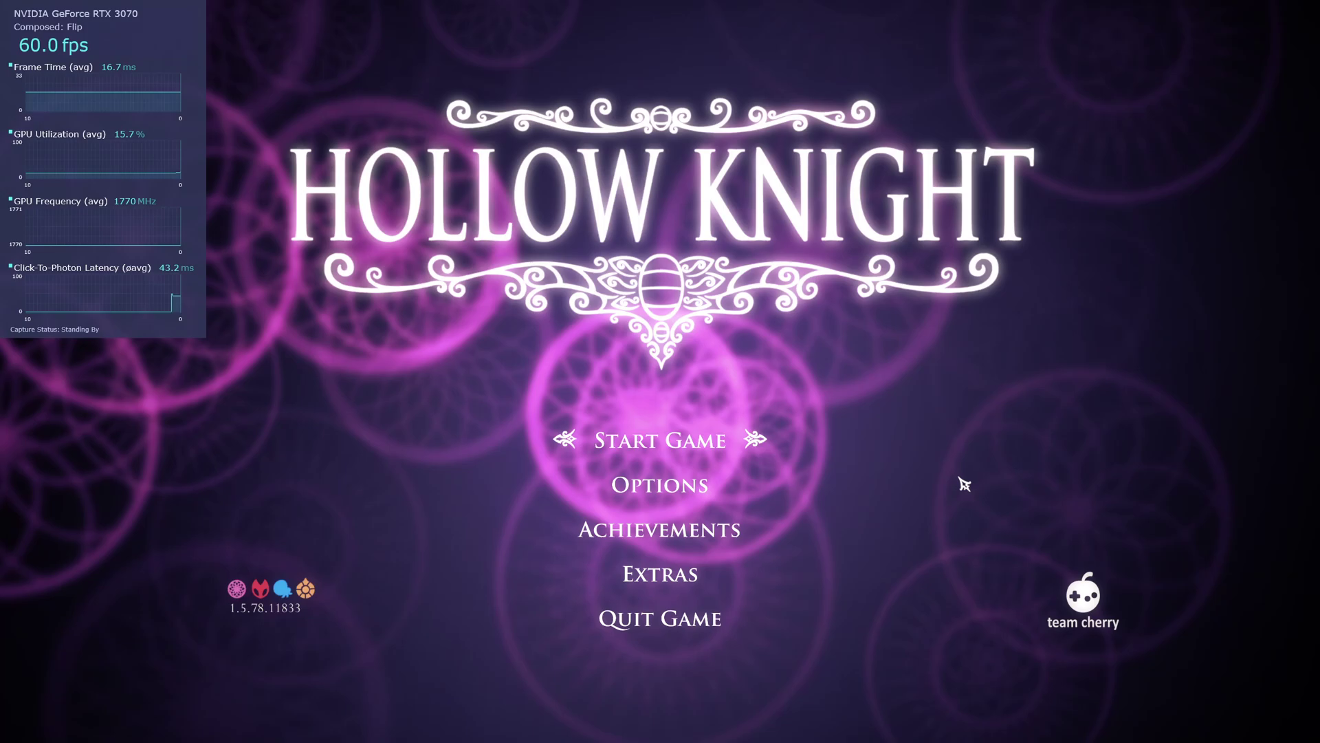
Start the game from the title screen to reach profile selection.
key(Return)
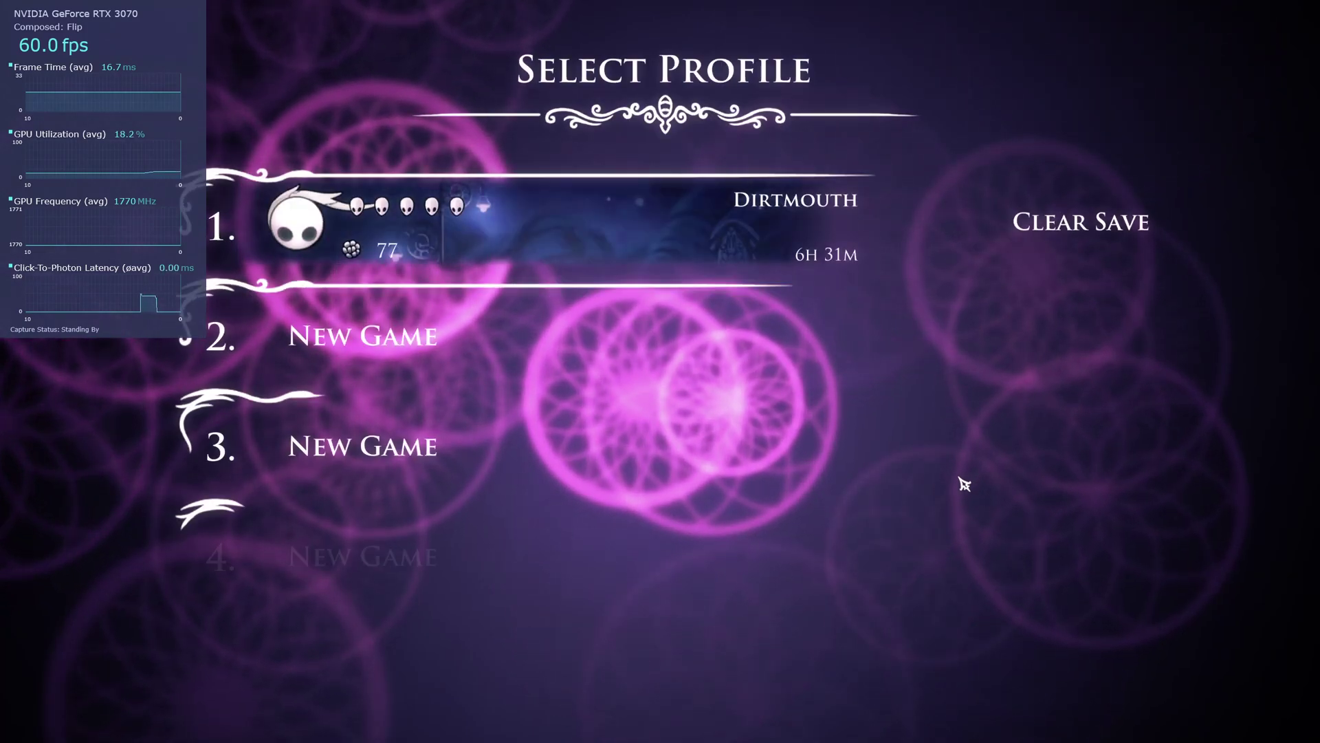
Load the first save profile into Dirtmouth.
key(Return)
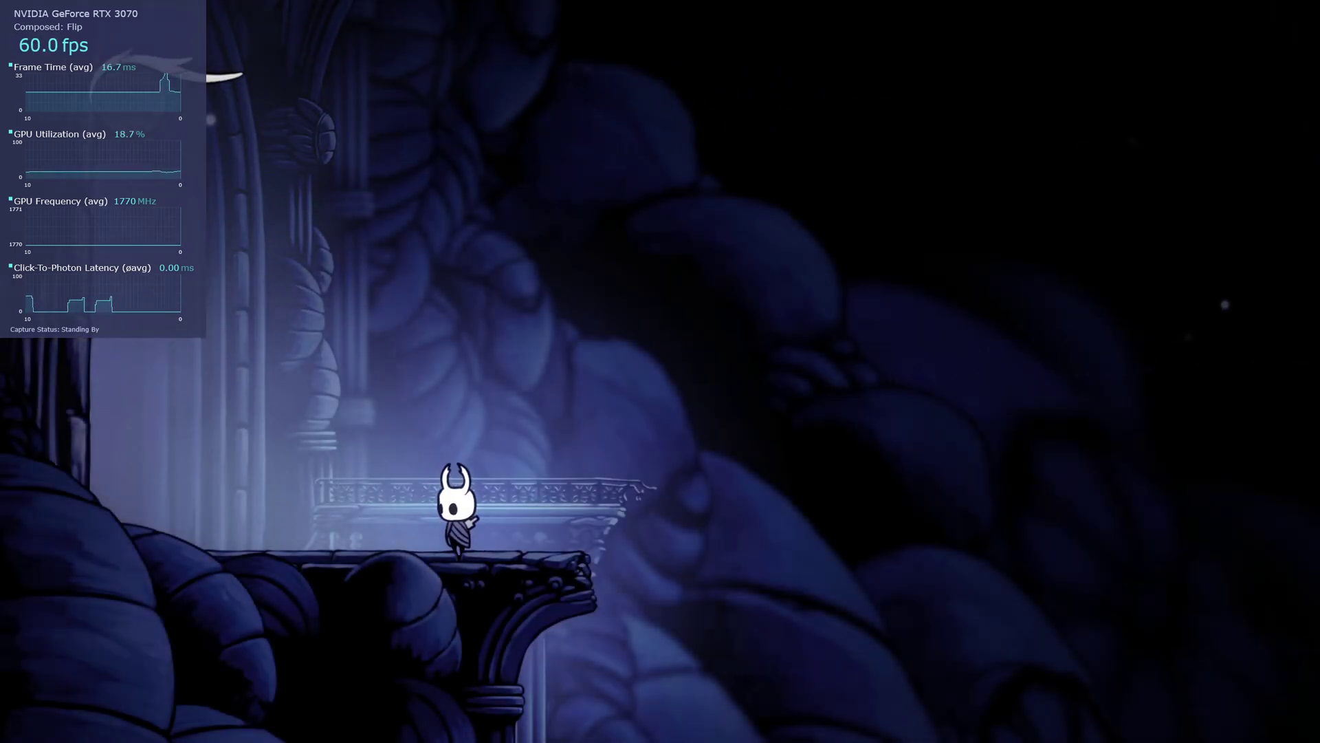
Slash the nail repeatedly while turning the knight left and right on the ledge.
key(x)
key(Left)
key(x)
key(Right)
key(x)
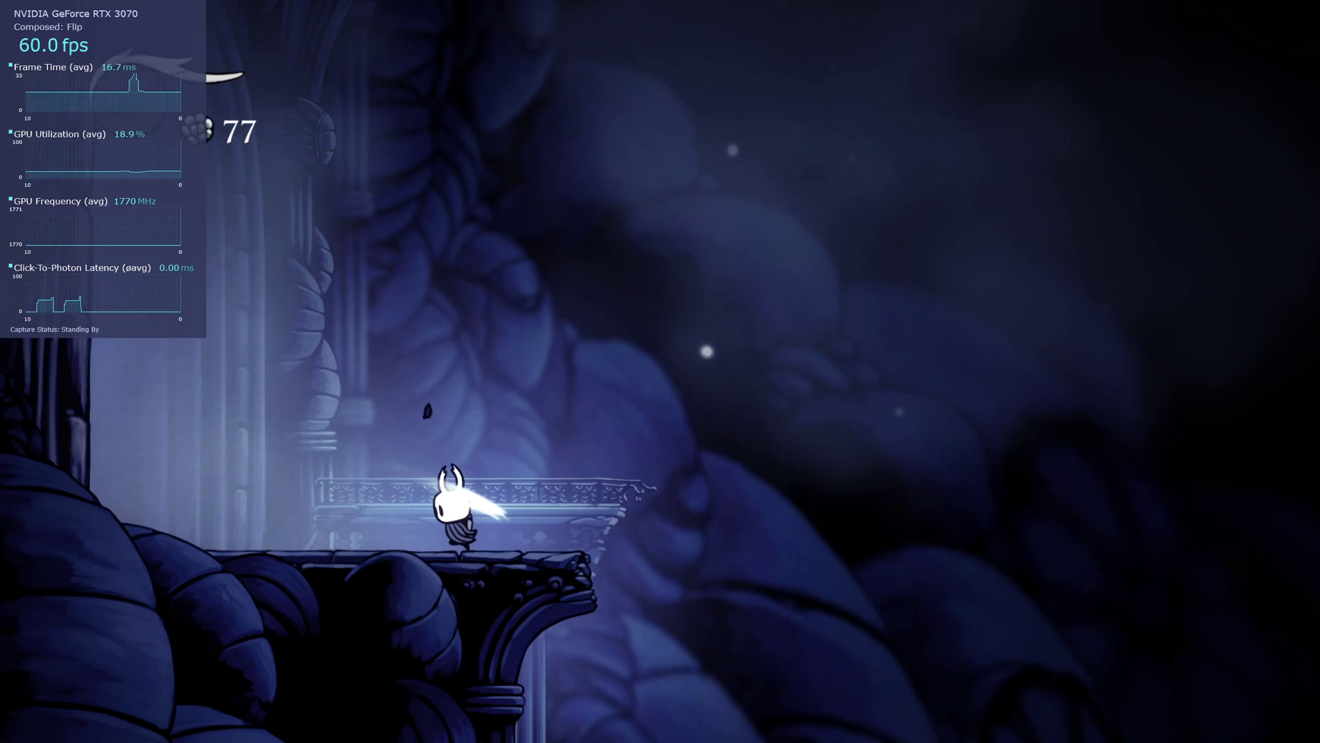
key(Left)
key(x)
key(Right)
key(x)
key(Left)
key(x)
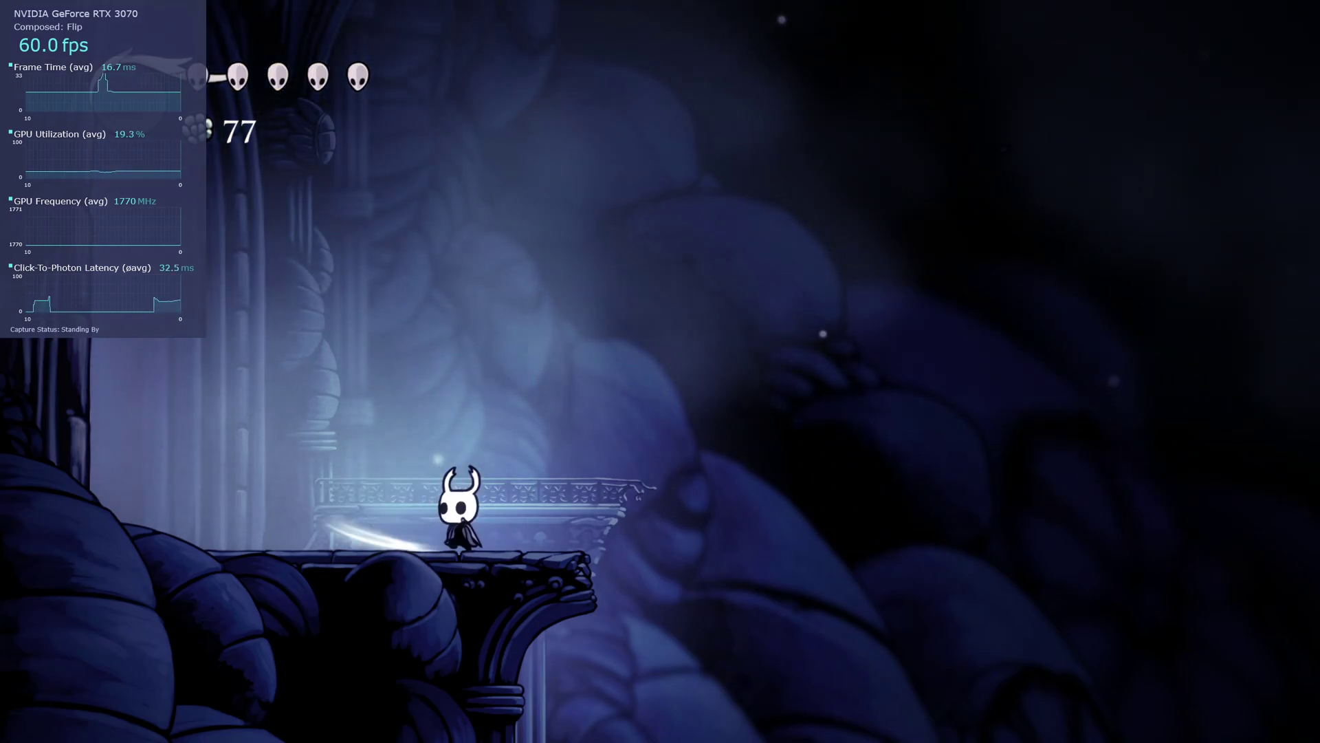
key(x)
key(Right)
key(x)
key(Left)
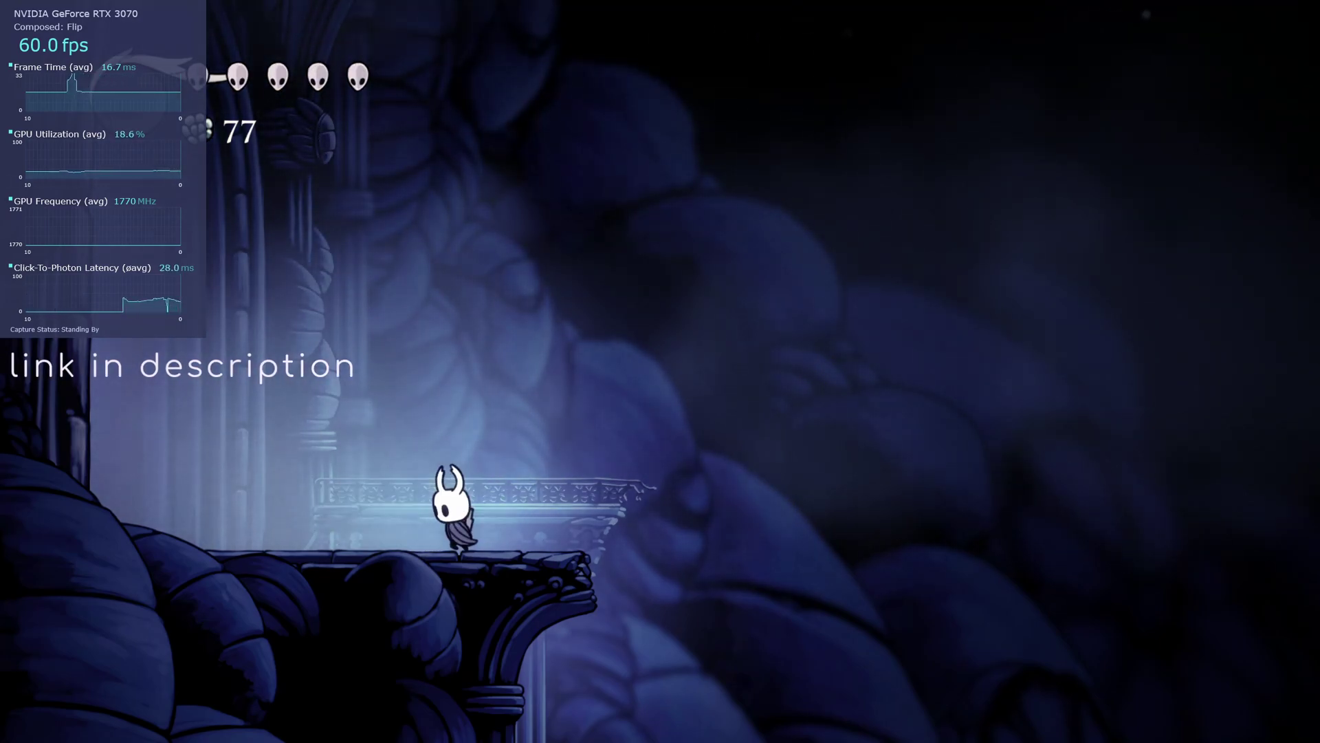